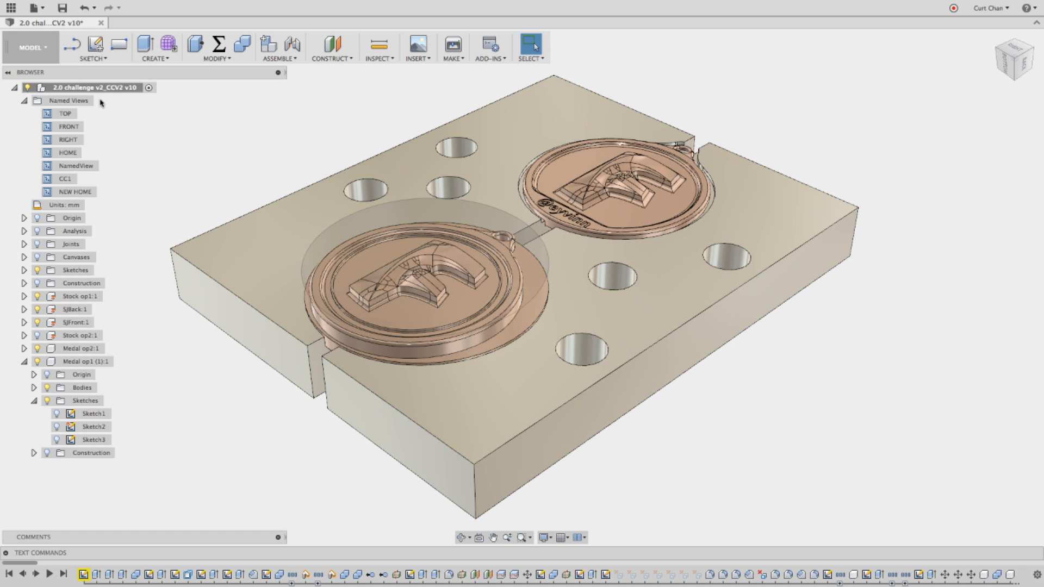
# - Show Sketch3 of the Medal op1 component, restore the CC1 named view and open that sketch for editing
pyautogui.click(57, 441)
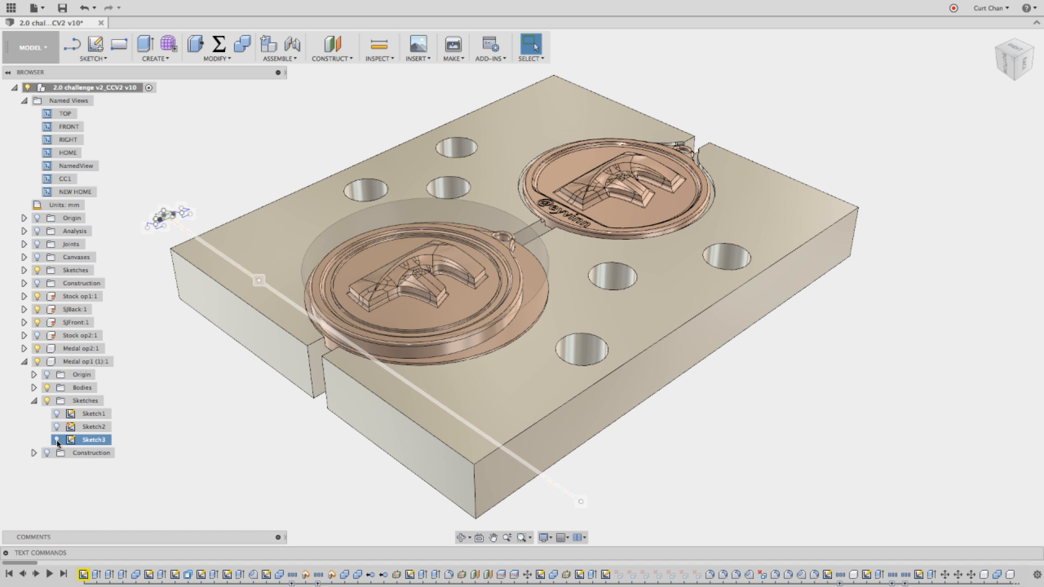
pyautogui.click(70, 179)
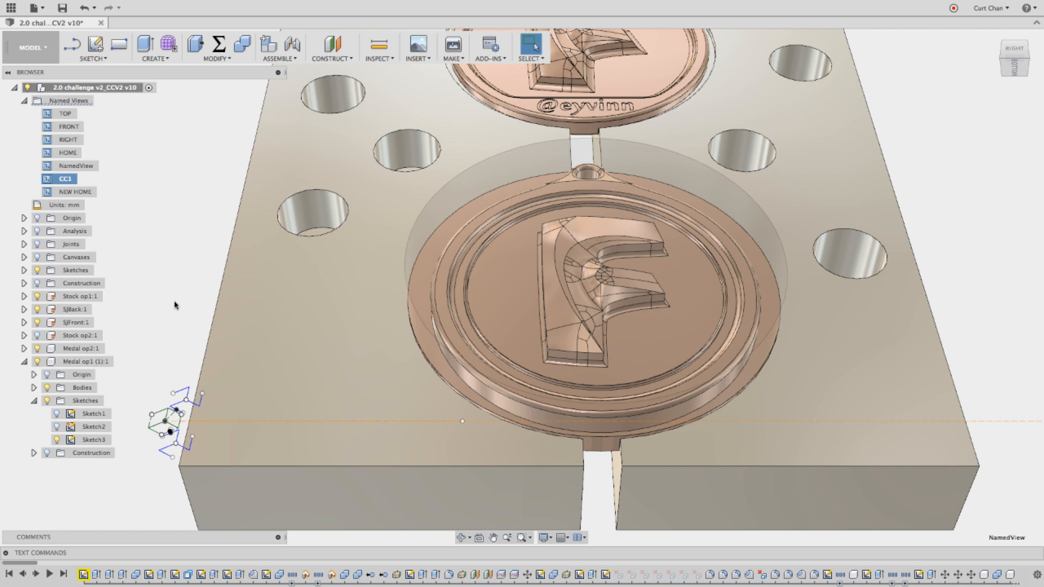
pyautogui.rightClick(99, 441)
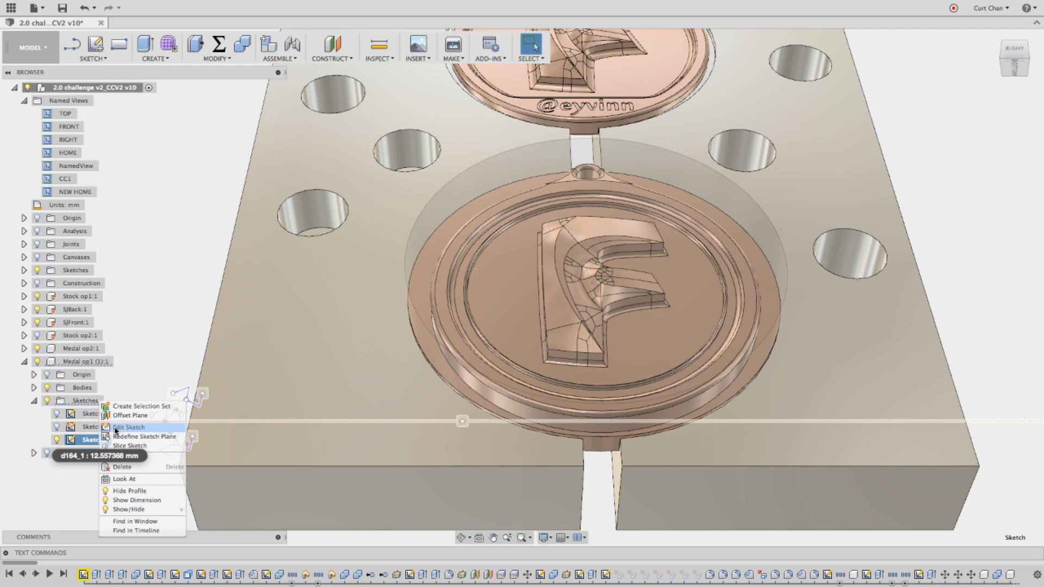
pyautogui.click(115, 430)
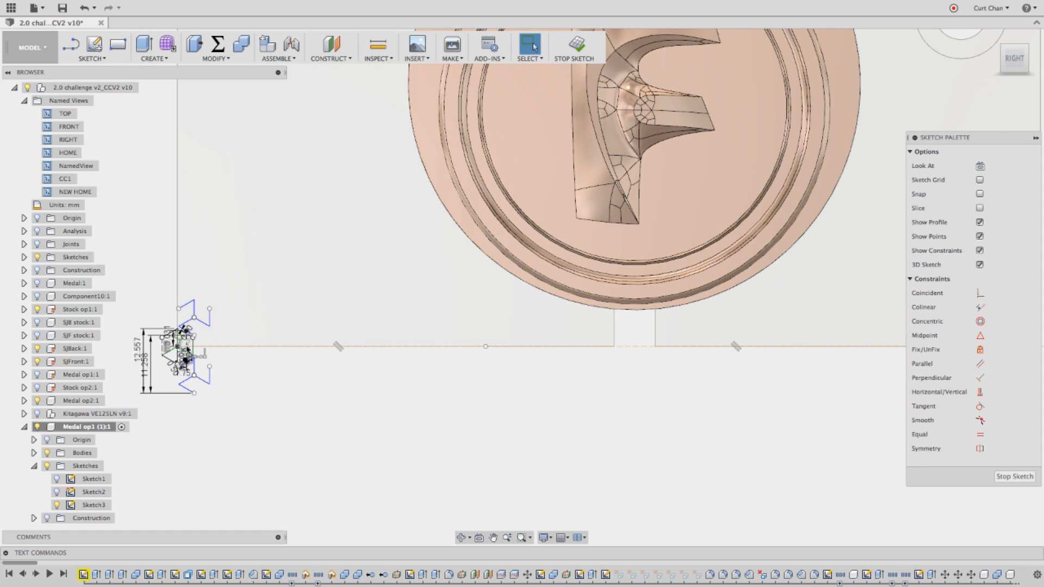
# - Edit the sketch's rectangular pattern to 7 instances in the first direction and 17 in the second, covering the medal's F
pyautogui.scroll(3, 186, 348)
pyautogui.doubleClick(221, 346)
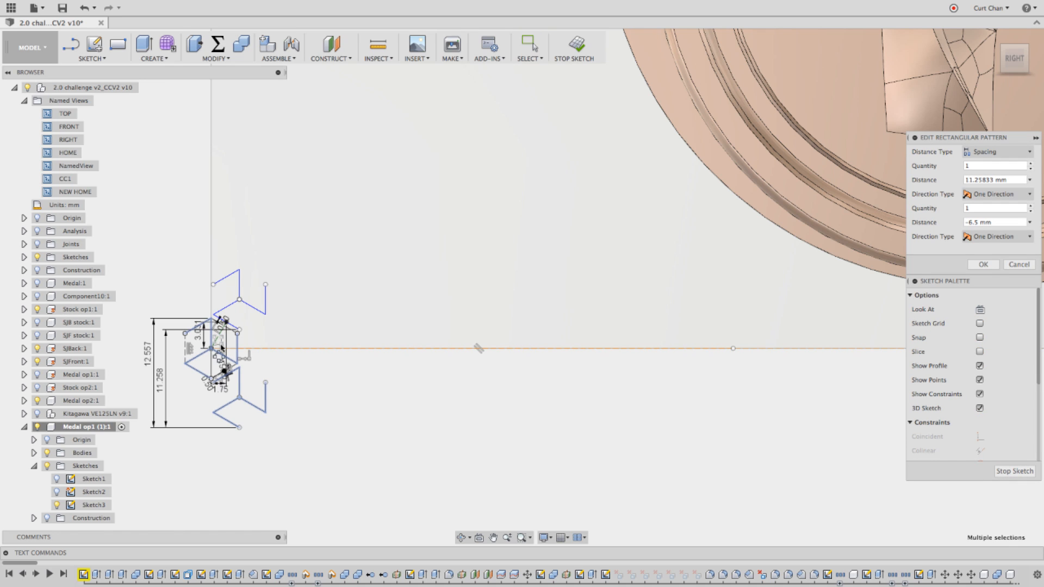
pyautogui.click(968, 207)
pyautogui.write('7')
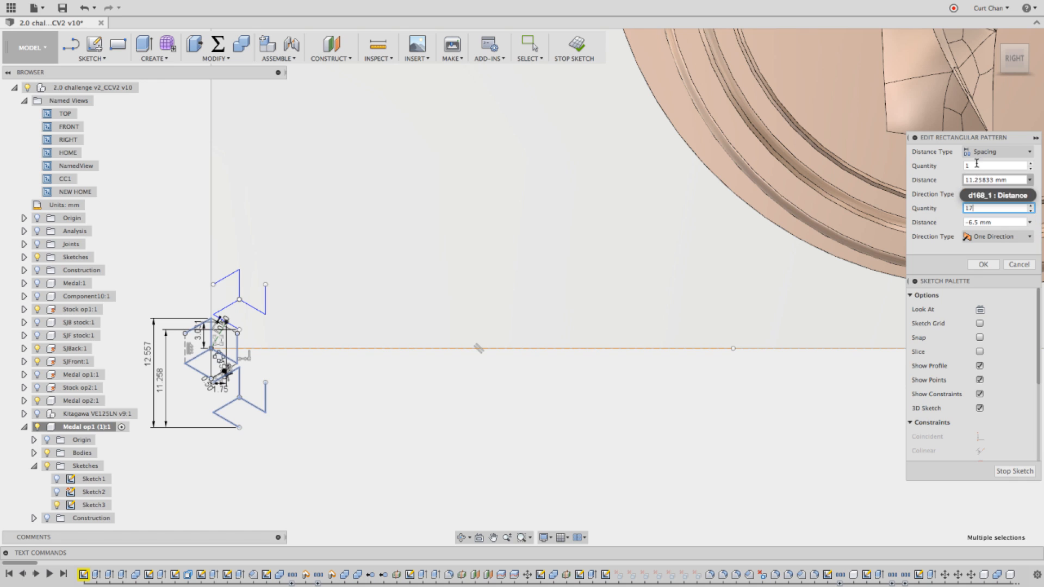
pyautogui.moveTo(977, 164); pyautogui.dragTo(955, 164)
pyautogui.write('7')
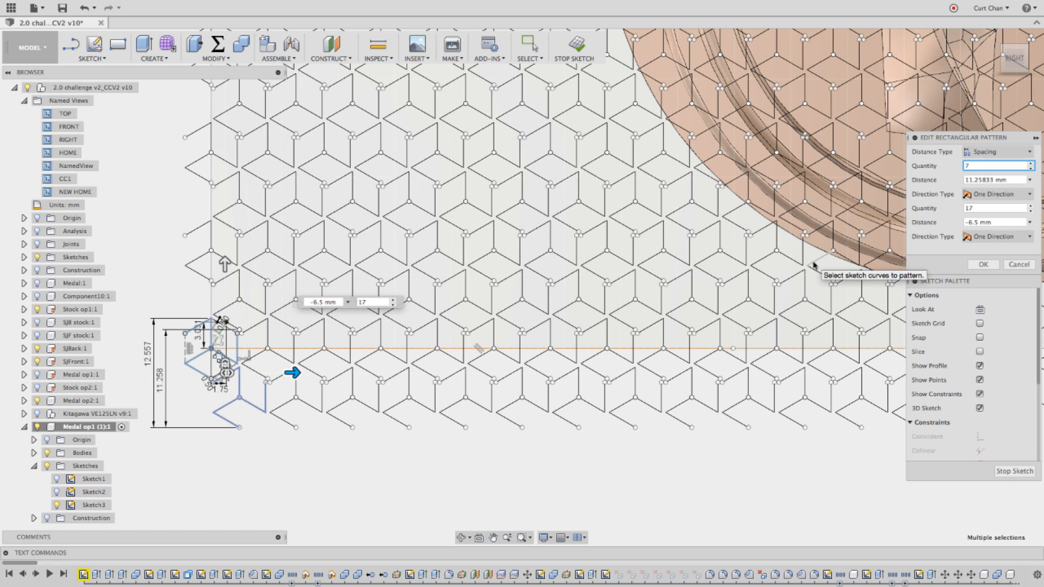
pyautogui.scroll(-5, 814, 266)
pyautogui.moveTo(814, 264); pyautogui.dragTo(531, 324, button='middle')
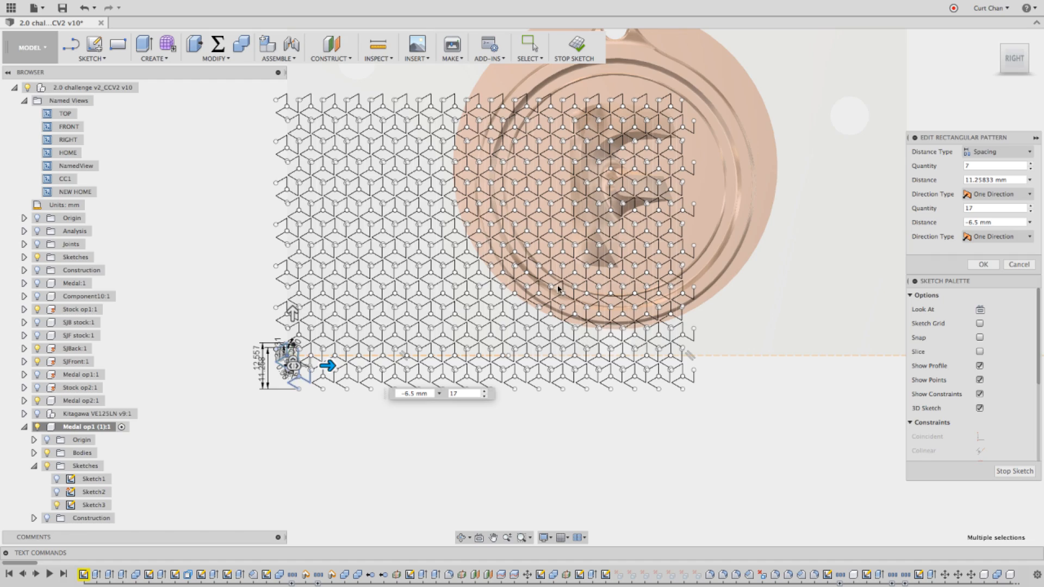
pyautogui.scroll(3, 622, 199)
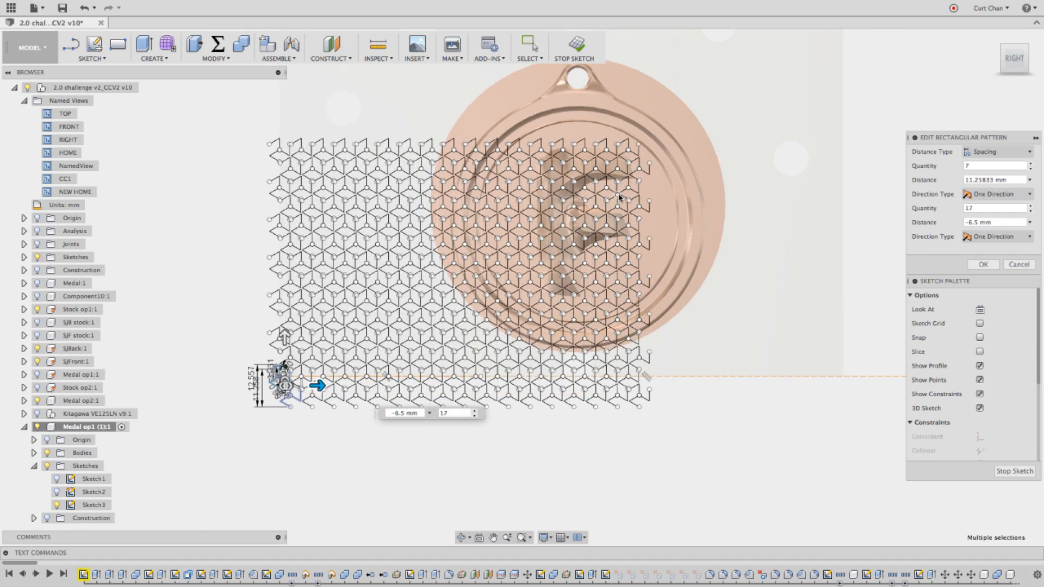
pyautogui.scroll(3, 598, 199)
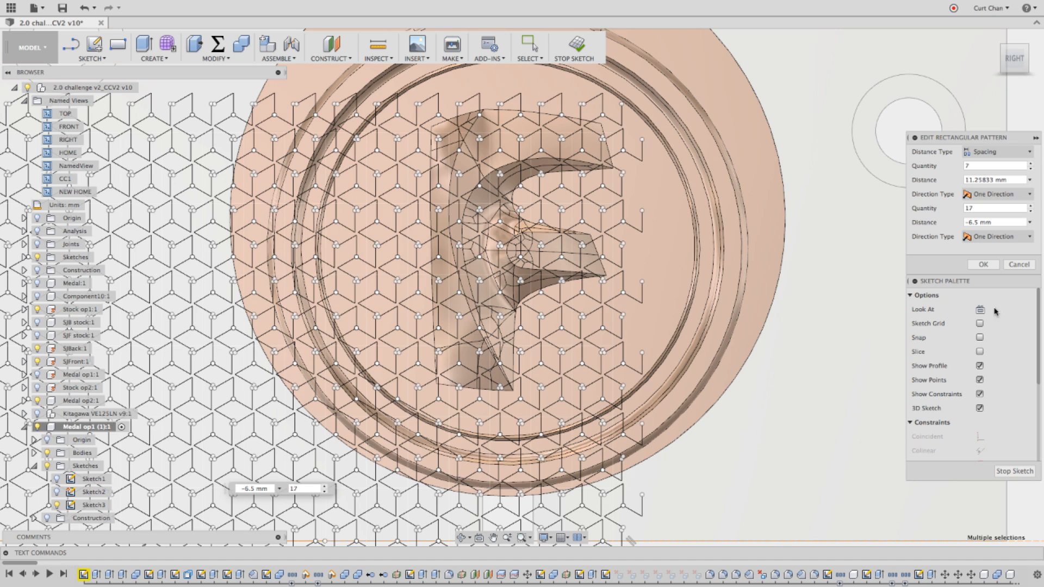
pyautogui.click(983, 264)
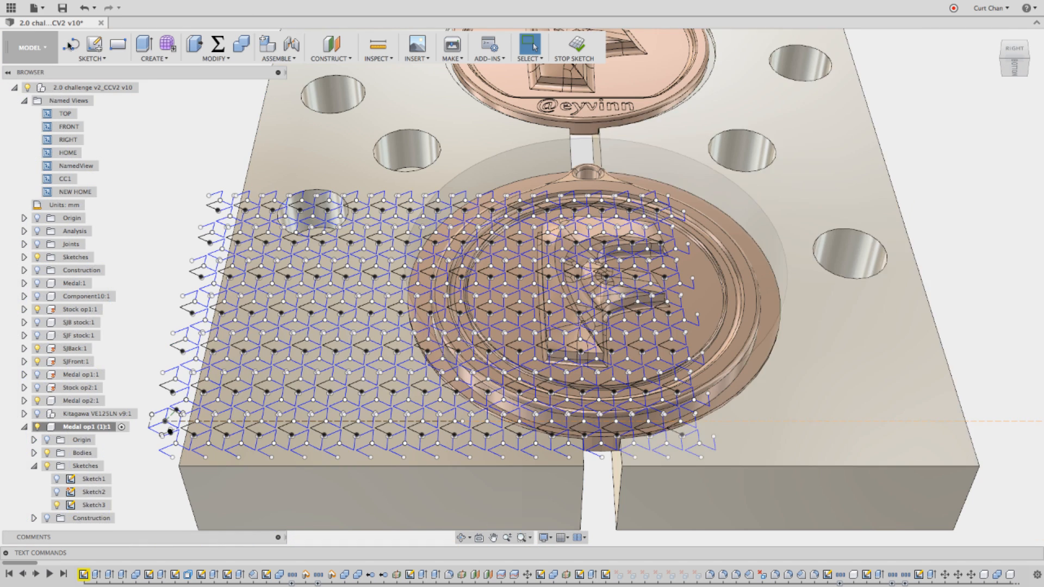
# - Switch to the CAM workspace and create a new 3D Project toolpath in the Op1 setup
pyautogui.click(31, 47)
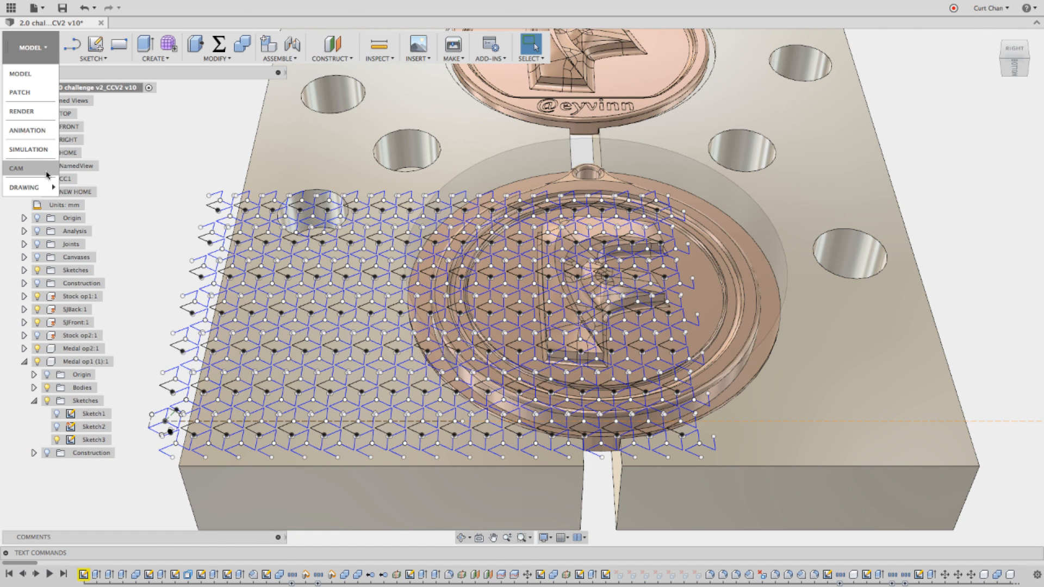
pyautogui.click(47, 172)
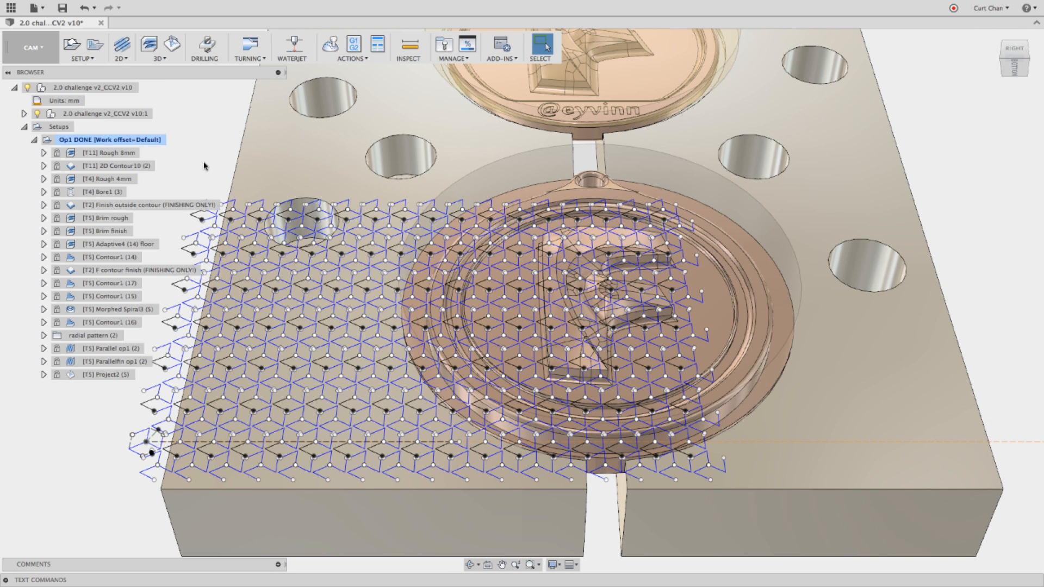
pyautogui.click(160, 58)
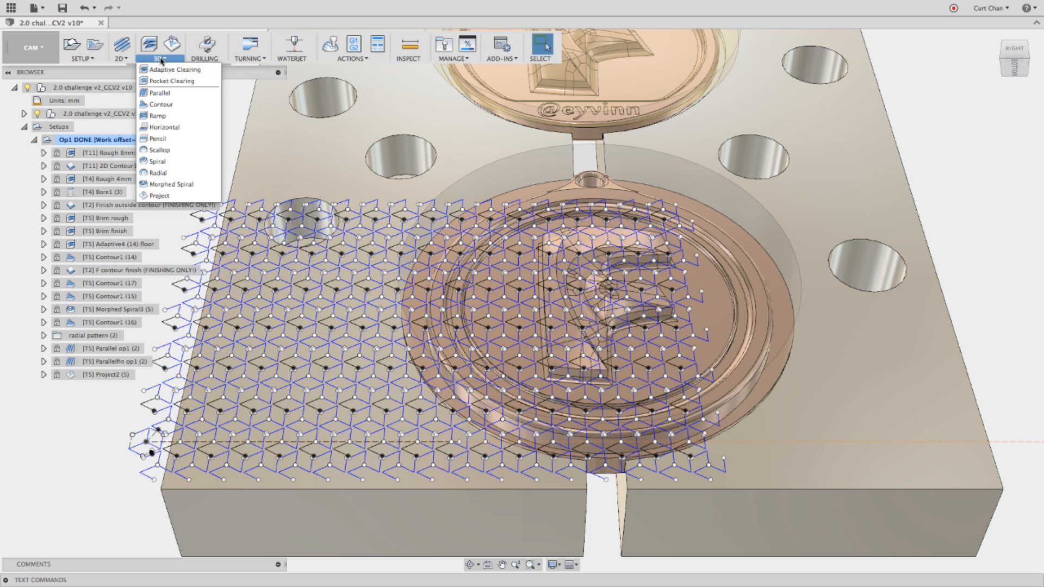
pyautogui.click(198, 195)
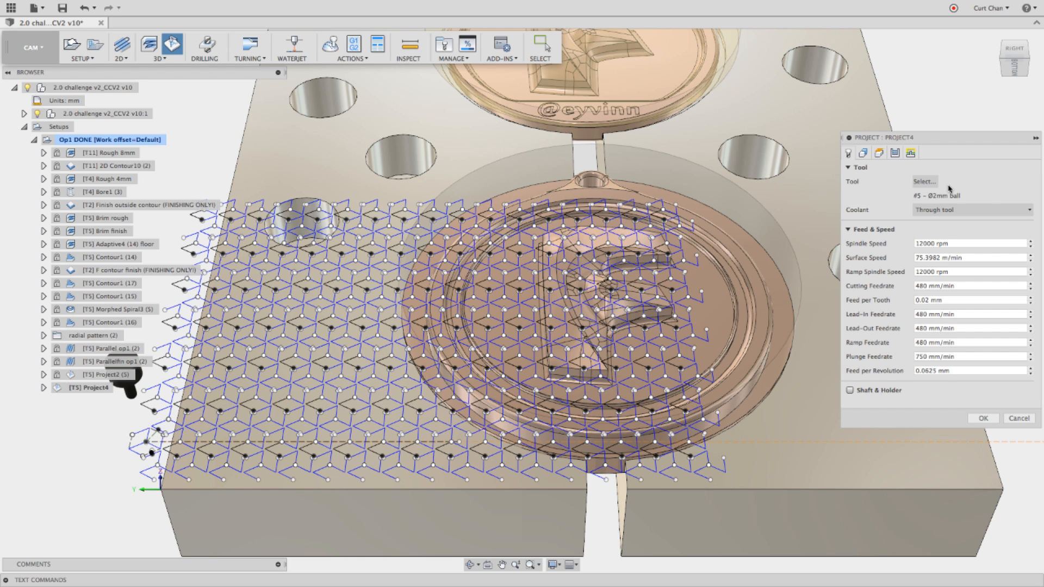
# - Select seven connected line segments of the patterned sketch over the F as the Project toolpath's curves
pyautogui.click(865, 153)
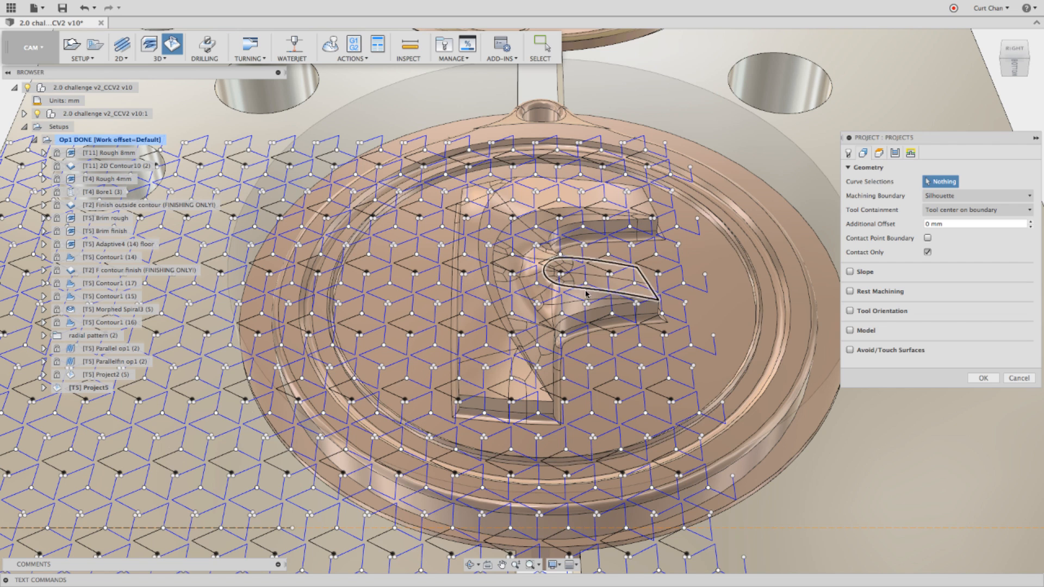
pyautogui.click(518, 291)
pyautogui.click(516, 290)
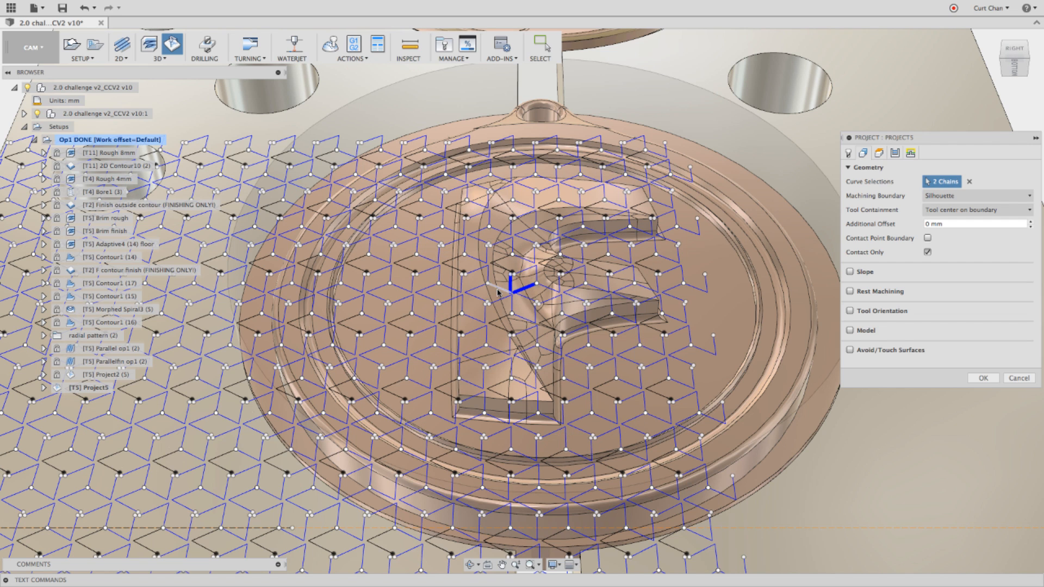
pyautogui.click(494, 283)
pyautogui.click(488, 275)
pyautogui.click(476, 288)
pyautogui.click(473, 297)
pyautogui.click(494, 303)
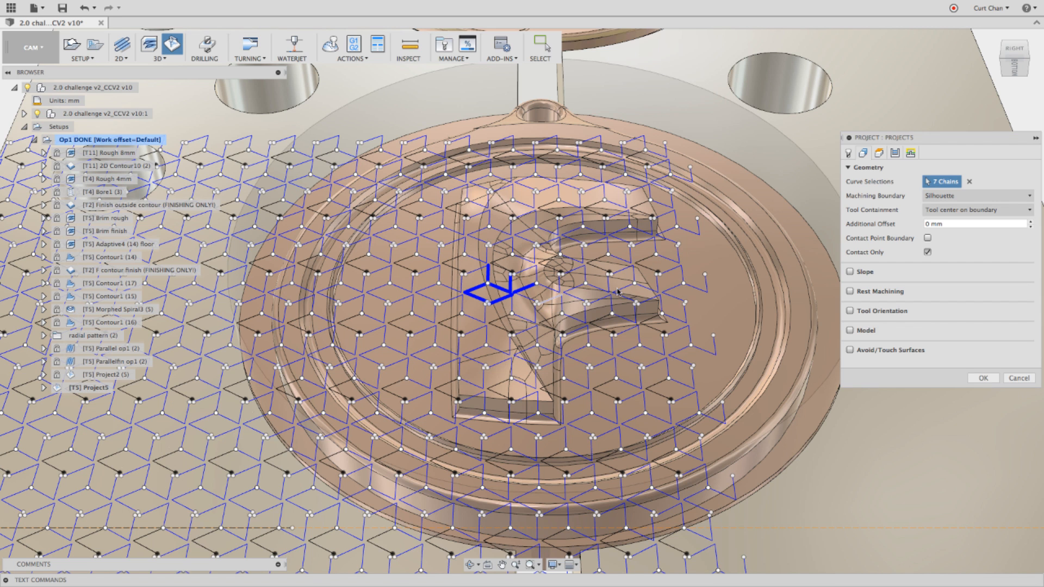
# - Set the machining boundary to Selection and pick the outline chain of the raised F
pyautogui.click(987, 196)
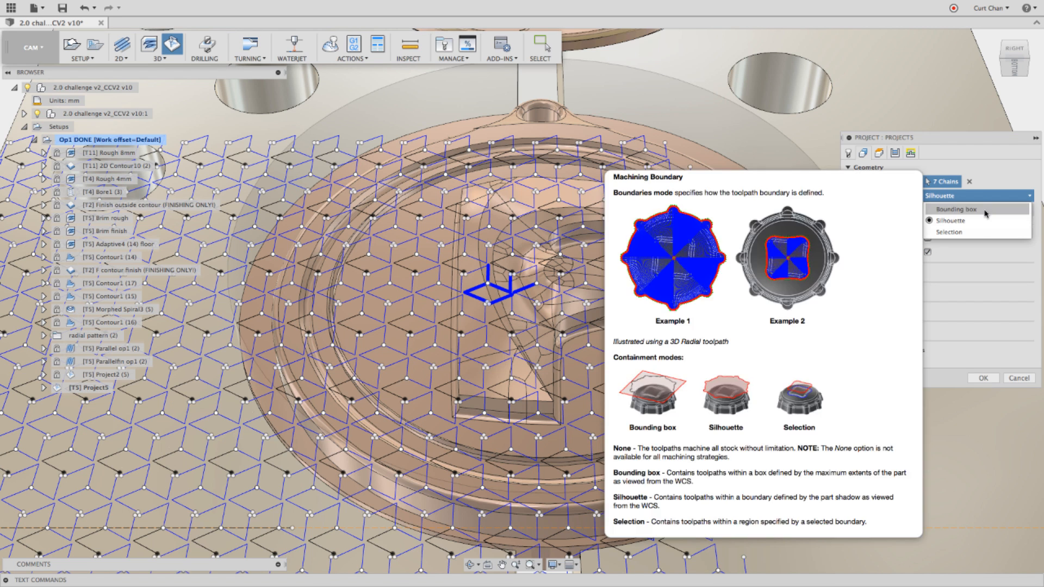
pyautogui.click(977, 232)
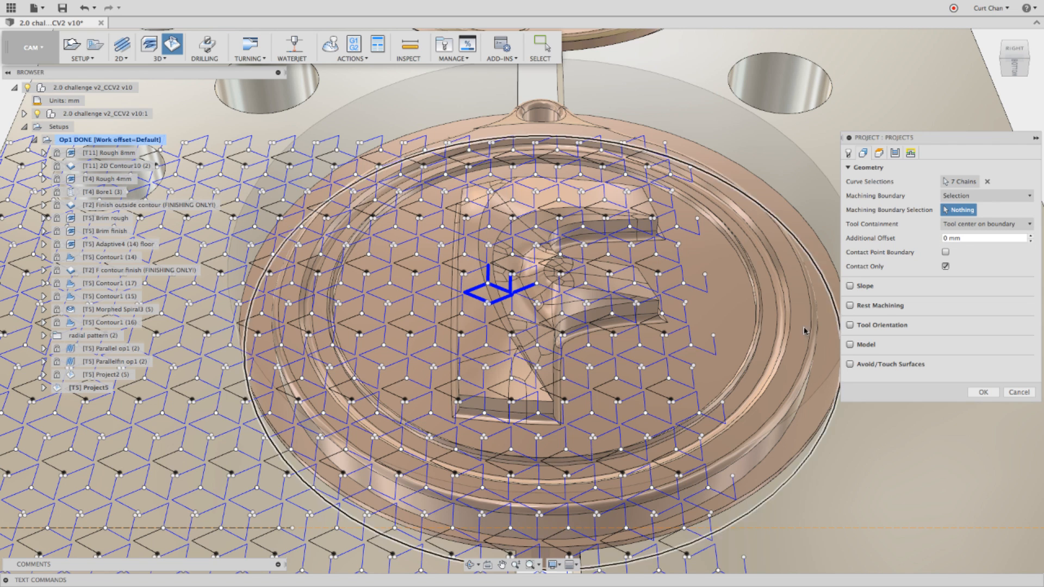
pyautogui.click(625, 318)
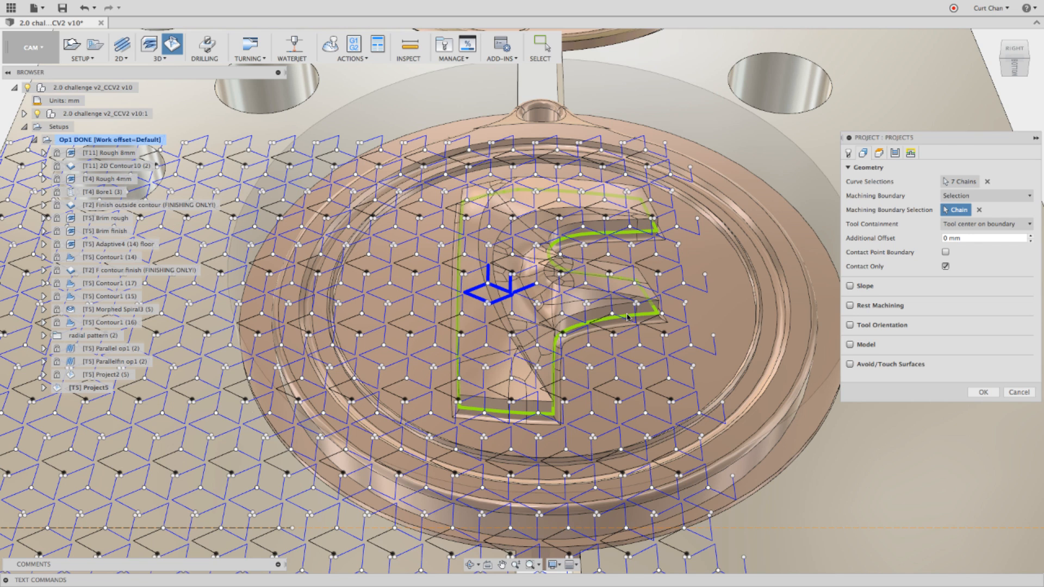
# - Set the Project toolpath's axial offset to -0.035 mm
pyautogui.click(900, 155)
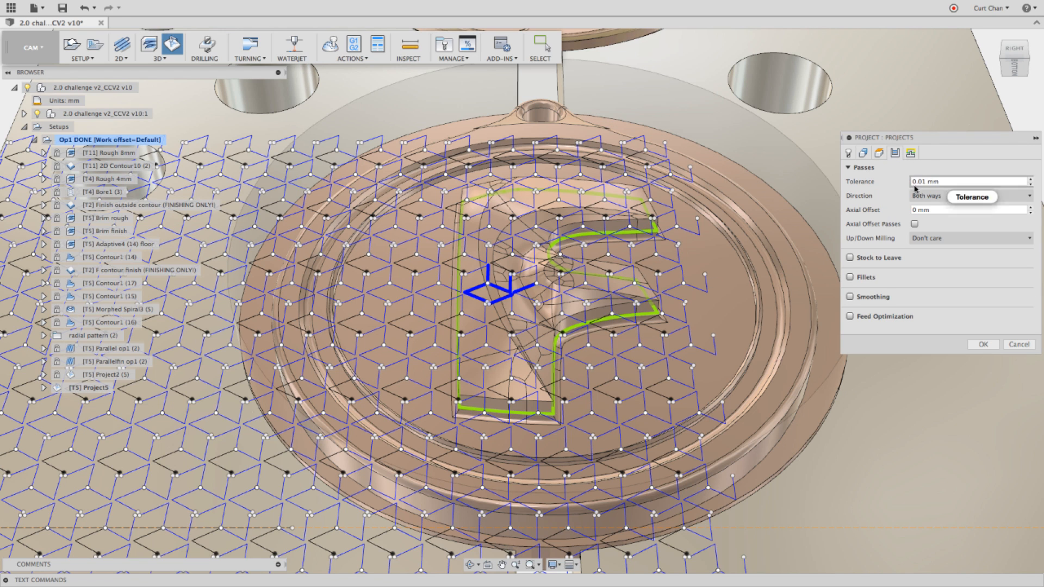
pyautogui.click(911, 210)
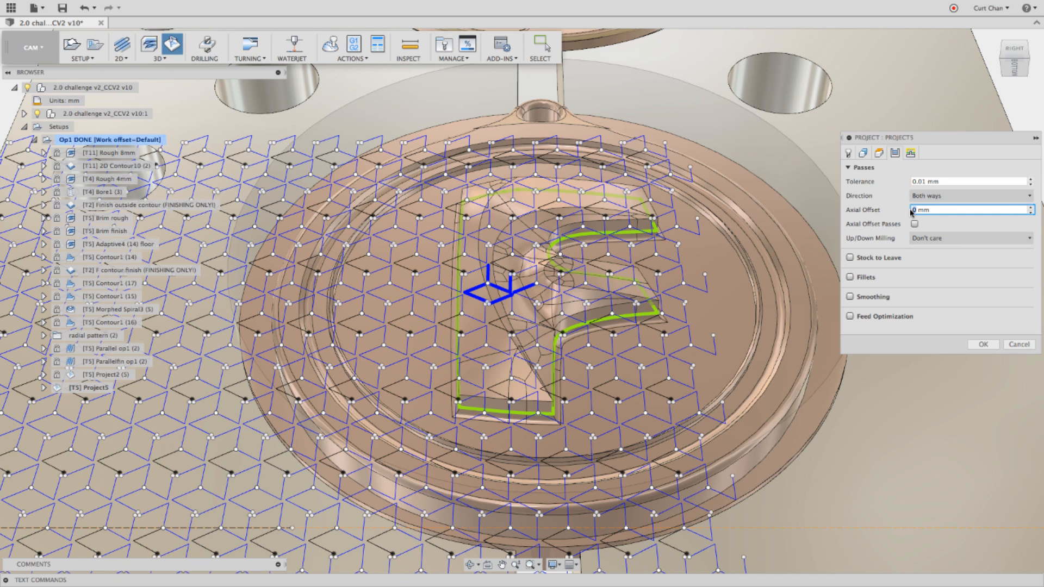
pyautogui.press('Delete')
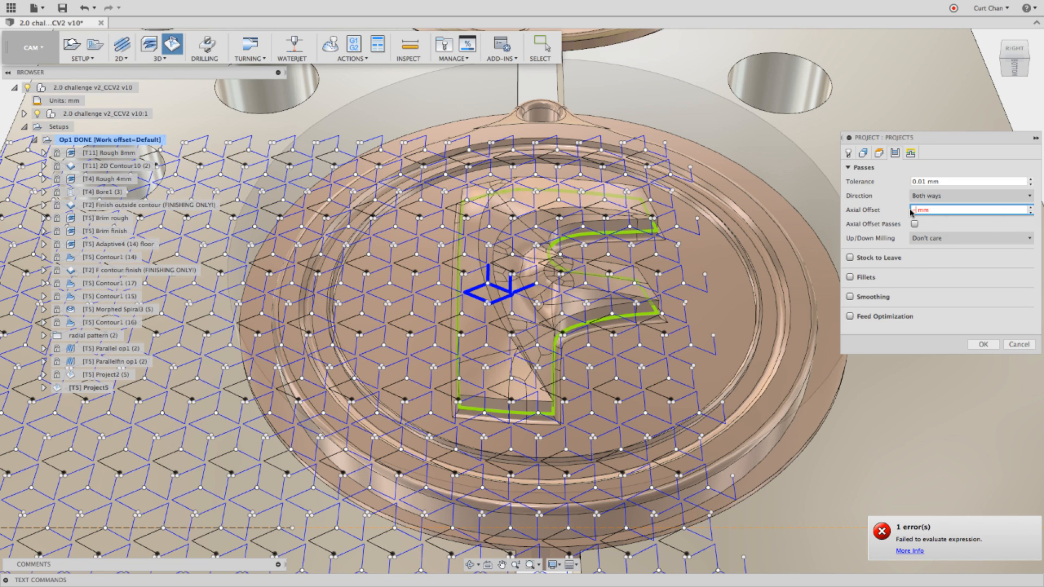
pyautogui.write('-.035')
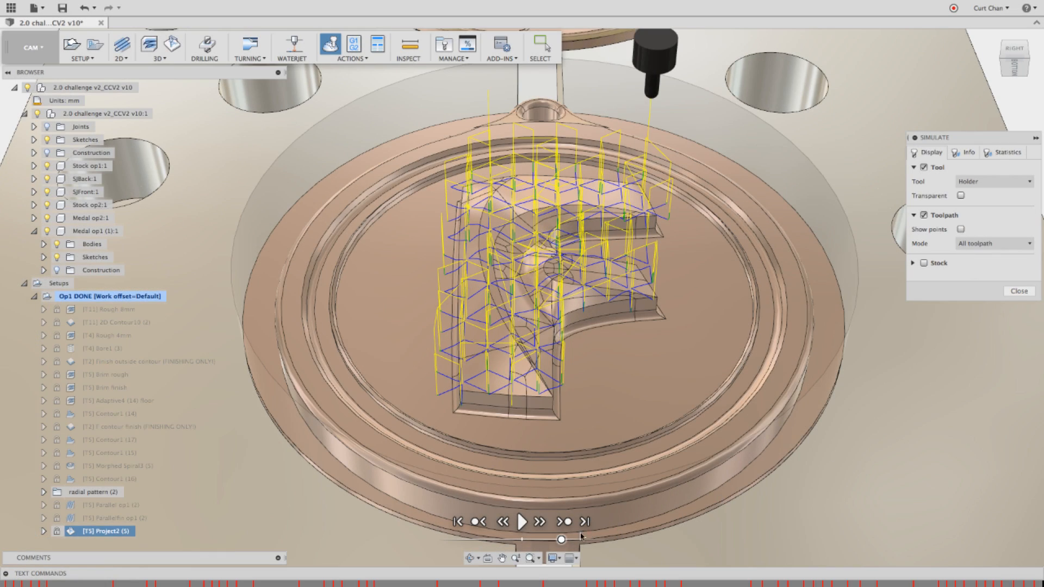
# - Play the simulation of the Project2 (5) toolpath on the F
pyautogui.click(522, 522)
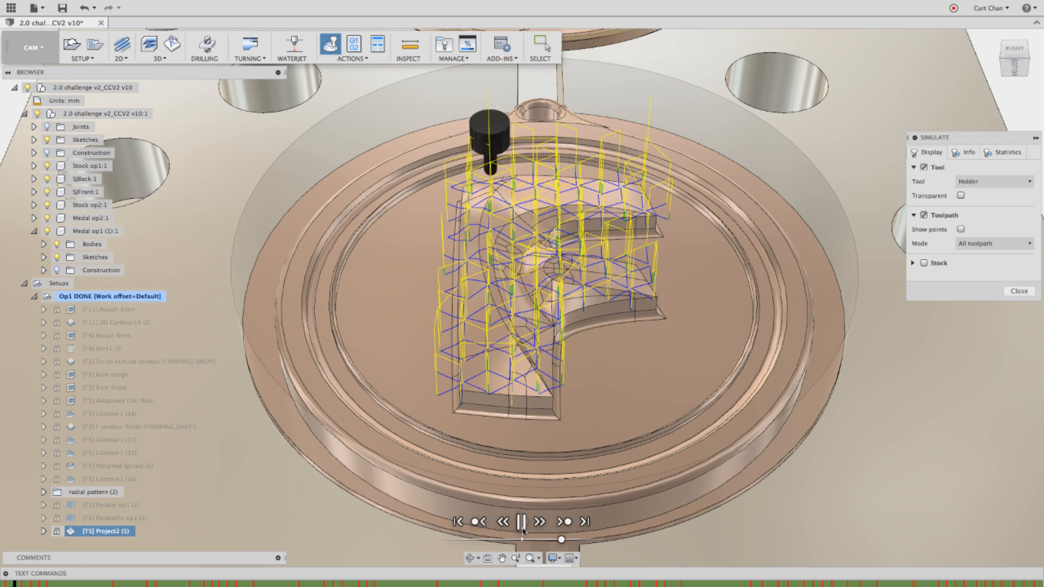